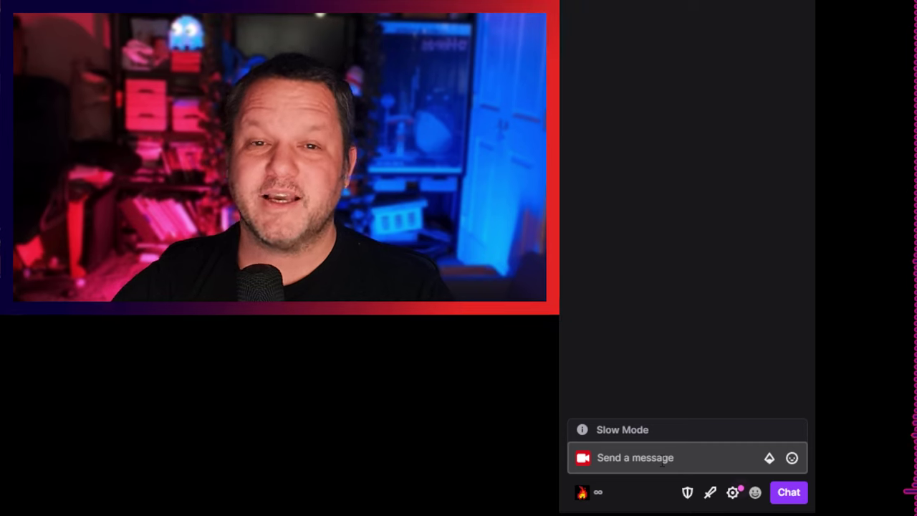
pyautogui.click(663, 462)
pyautogui.write('!addplayer cujo')
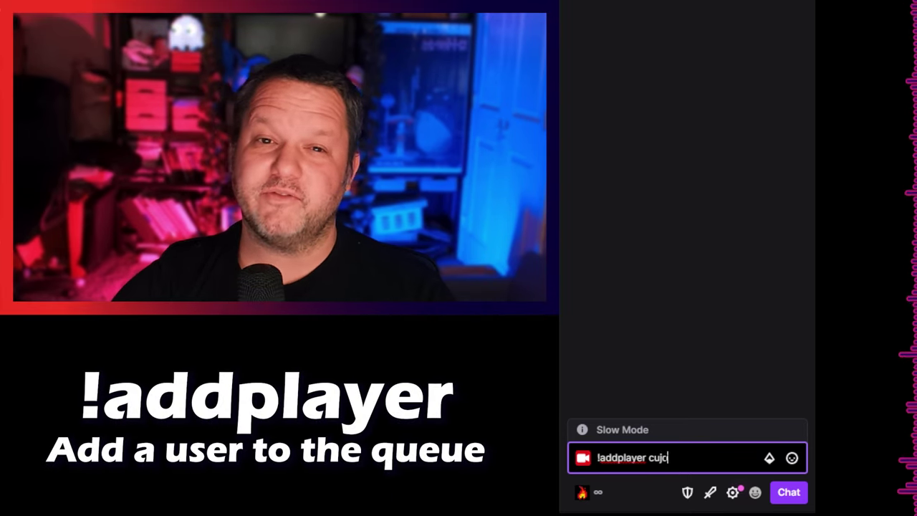
pyautogui.write('mcfly')
pyautogui.press('Return')
pyautogui.write('!ad')
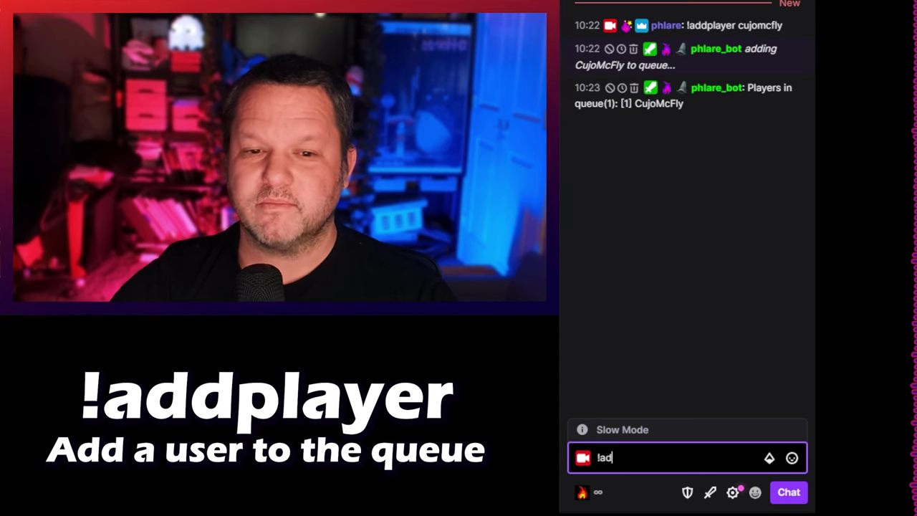
pyautogui.write('dplayer hacksaw')
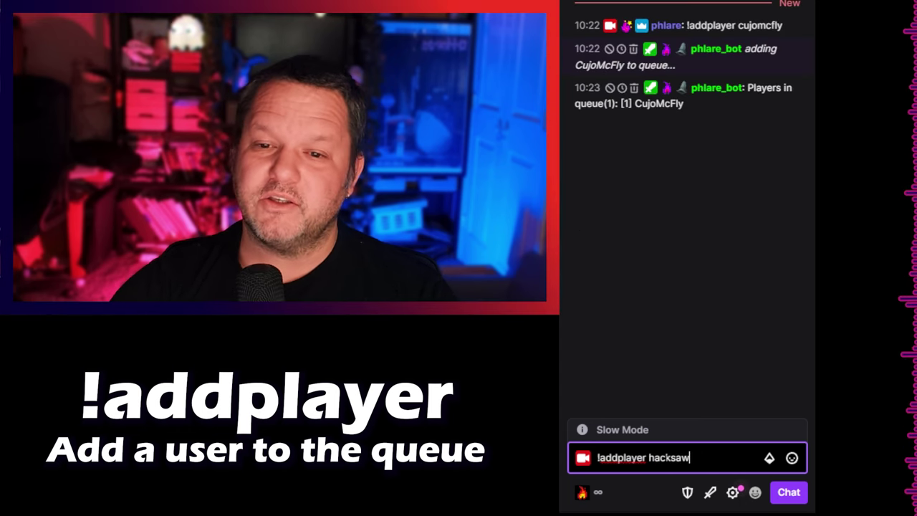
pyautogui.write('hill')
pyautogui.press('Return')
pyautogui.write('!addplayer am')
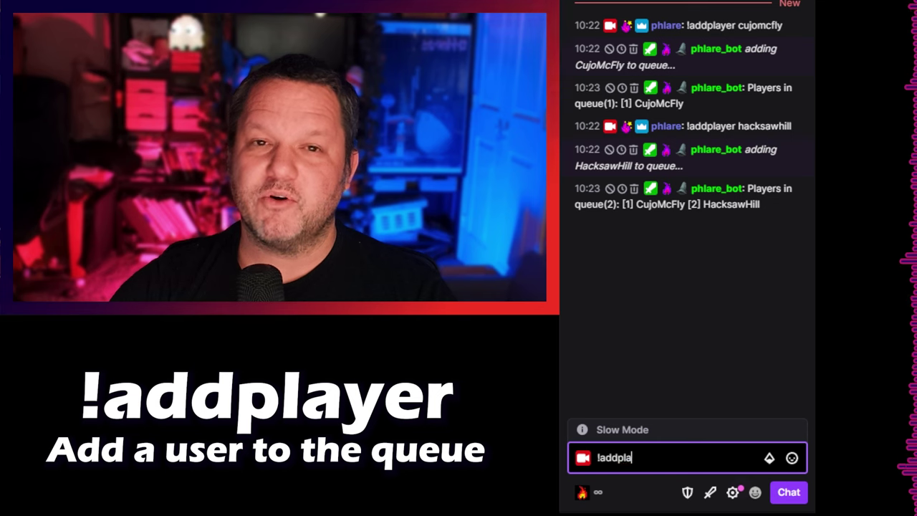
pyautogui.press('BackSpace')
pyautogui.press('BackSpace')
pyautogui.write('mailboomb')
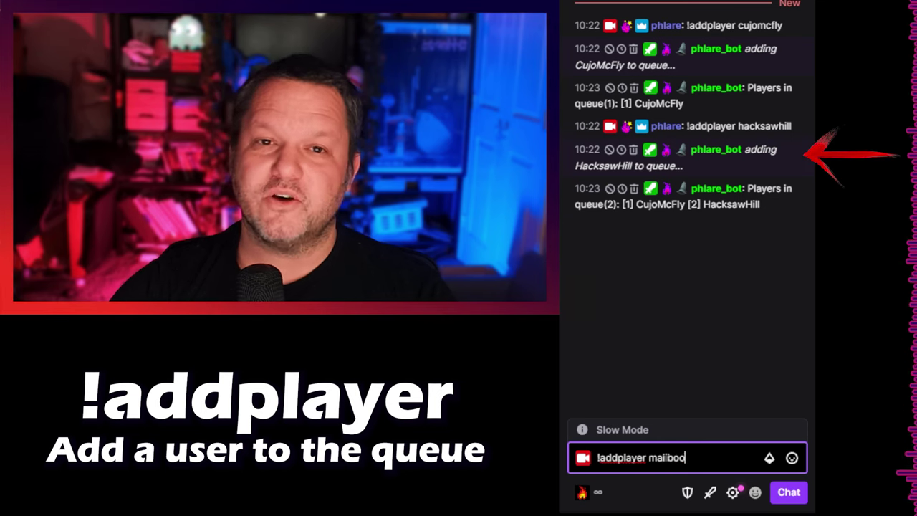
pyautogui.write('oom')
pyautogui.press('Return')
pyautogui.write('!addplayer cuj')
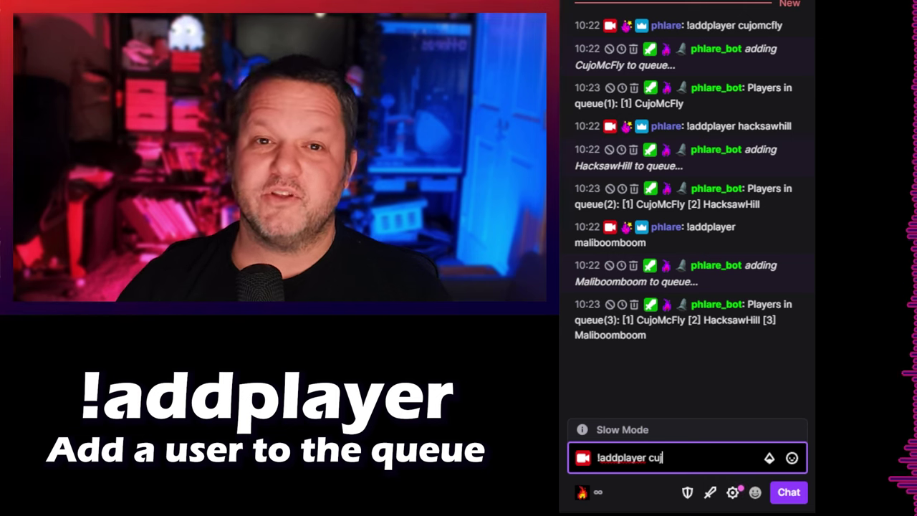
pyautogui.write('omcfly')
pyautogui.press('Return')
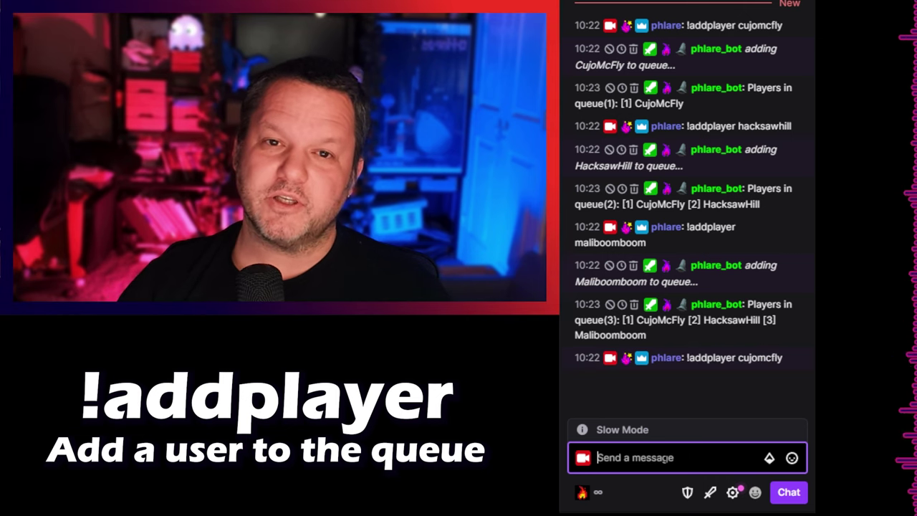
pyautogui.write('!addplayer phlare')
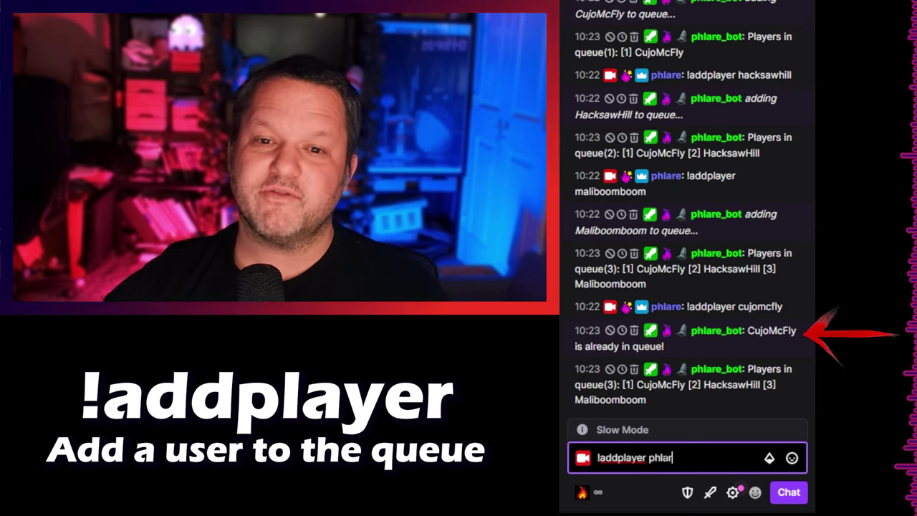
pyautogui.press('Return')
pyautogui.write('!addplya')
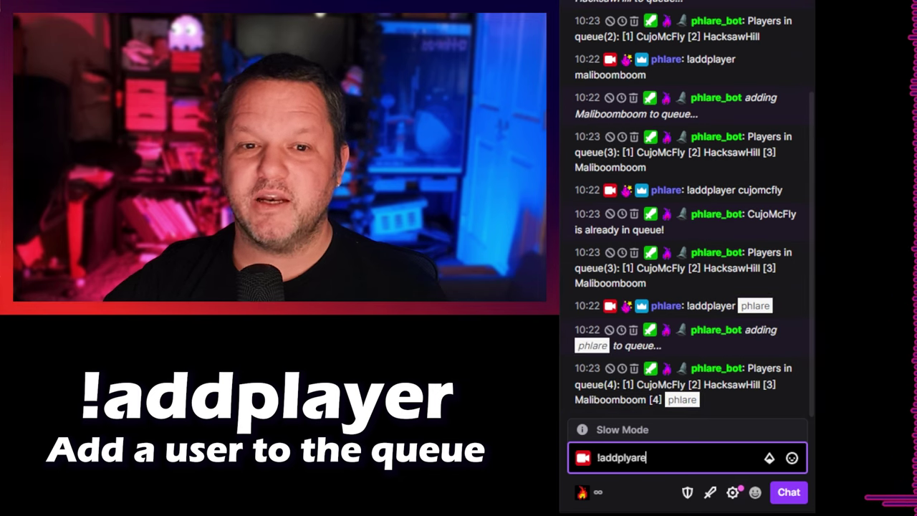
pyautogui.press('BackSpace')
pyautogui.press('BackSpace')
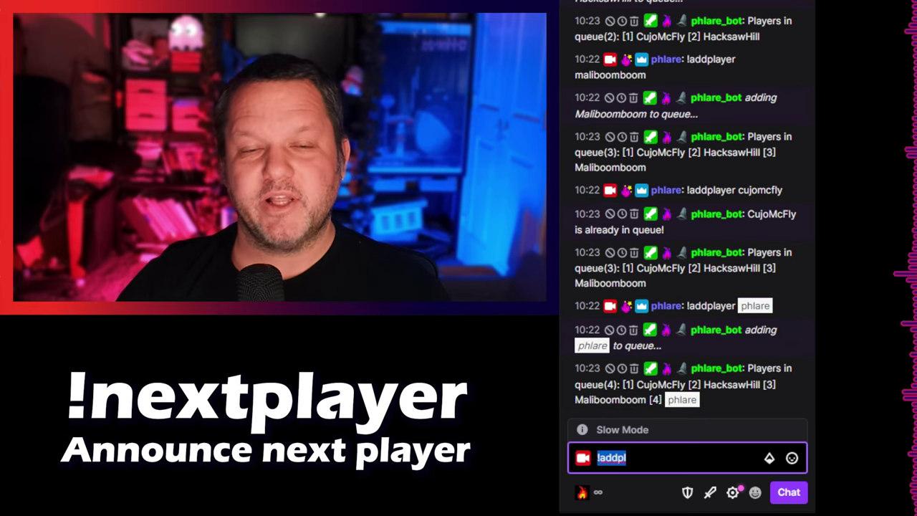
# - Call the next player with !nextplayer, then add phlare and phlare_bot with !addplayer
pyautogui.write('!nextplayer')
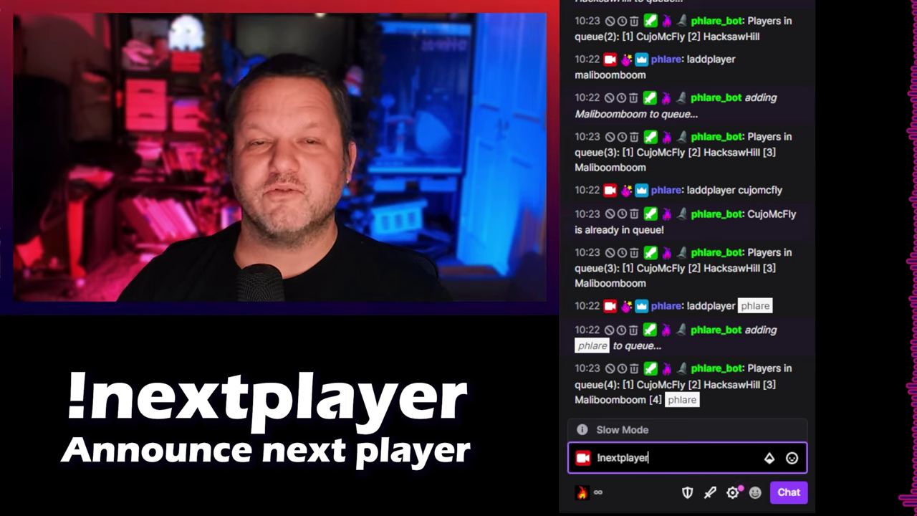
pyautogui.press('Return')
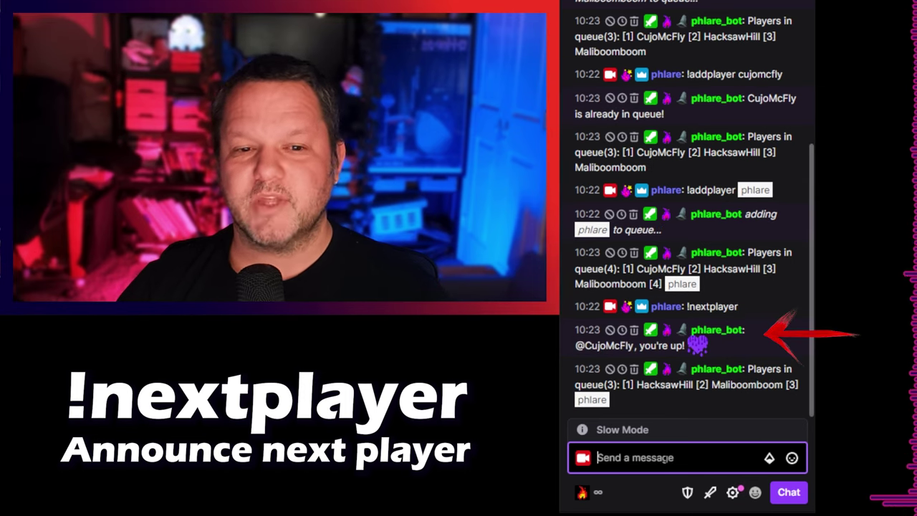
pyautogui.write('!addplayer ph')
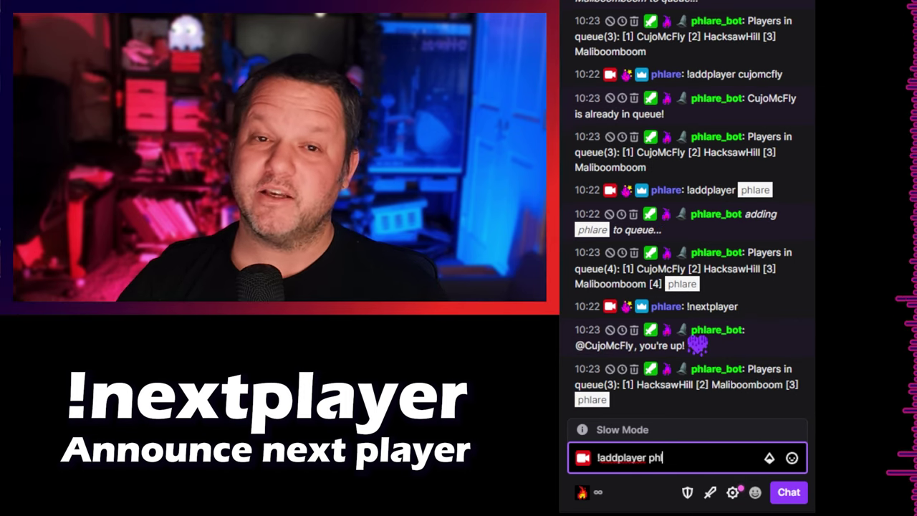
pyautogui.write('lare')
pyautogui.press('Return')
pyautogui.write('!addplayer phlare')
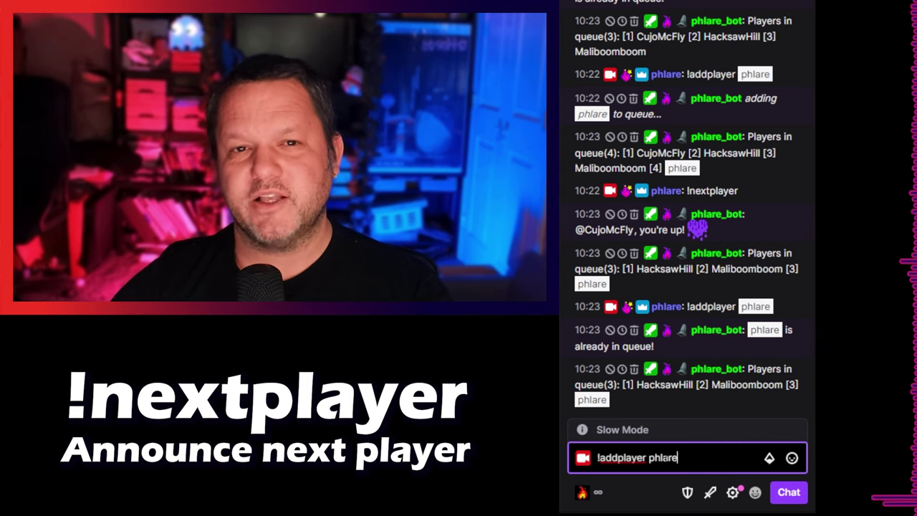
pyautogui.write('_bot')
pyautogui.press('Return')
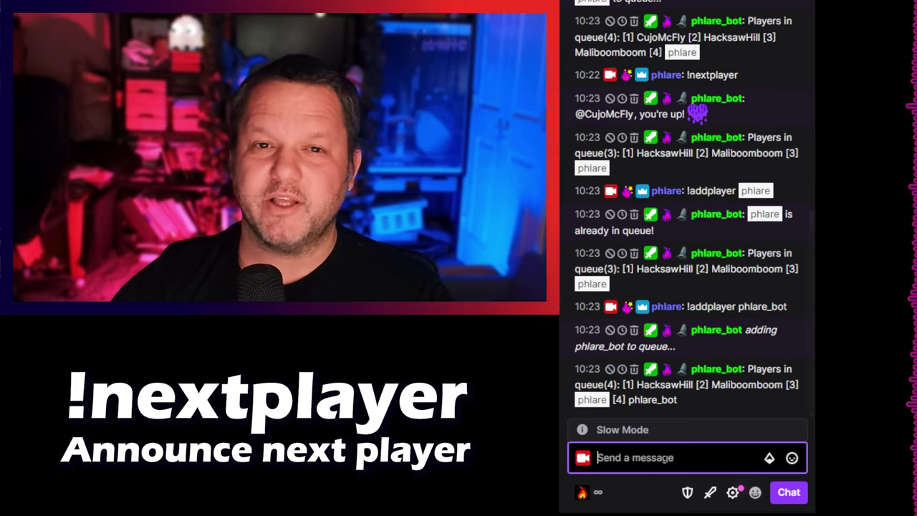
# - Remove phlare with !removeplayer, then re-add phlare with !addplayer
pyautogui.write('!removeplayer phlare')
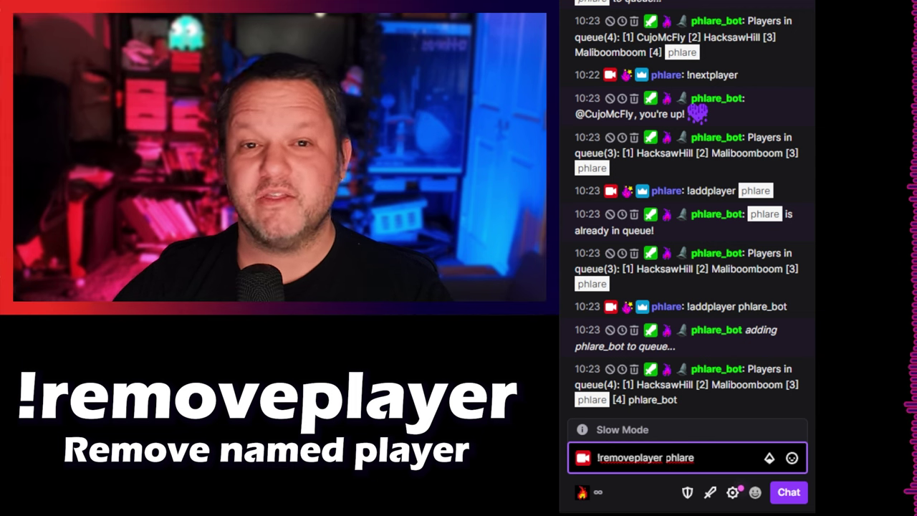
pyautogui.press('Return')
pyautogui.write('!add')
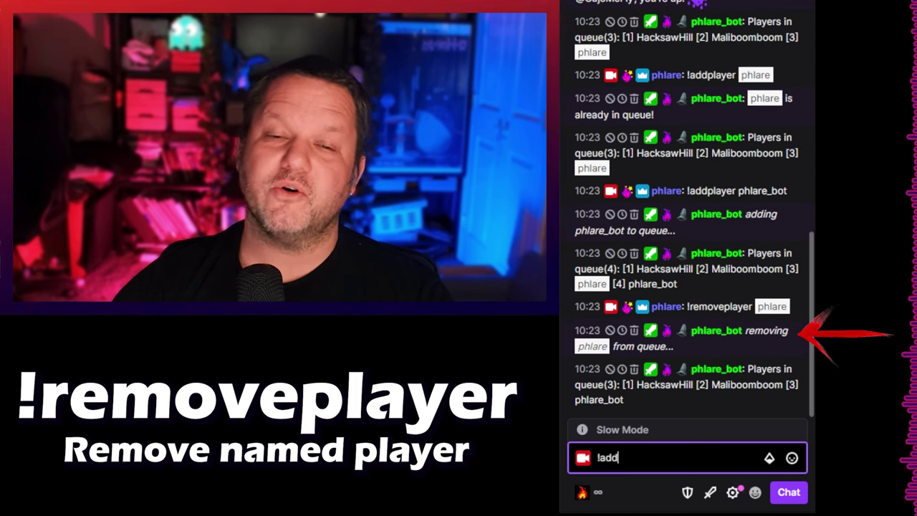
pyautogui.write('player phlare')
pyautogui.press('Return')
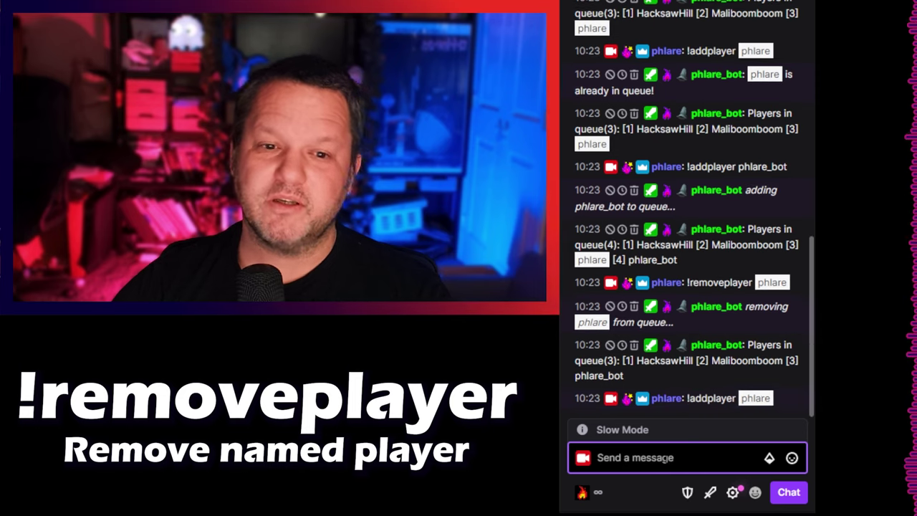
pyautogui.write('!showplayers')
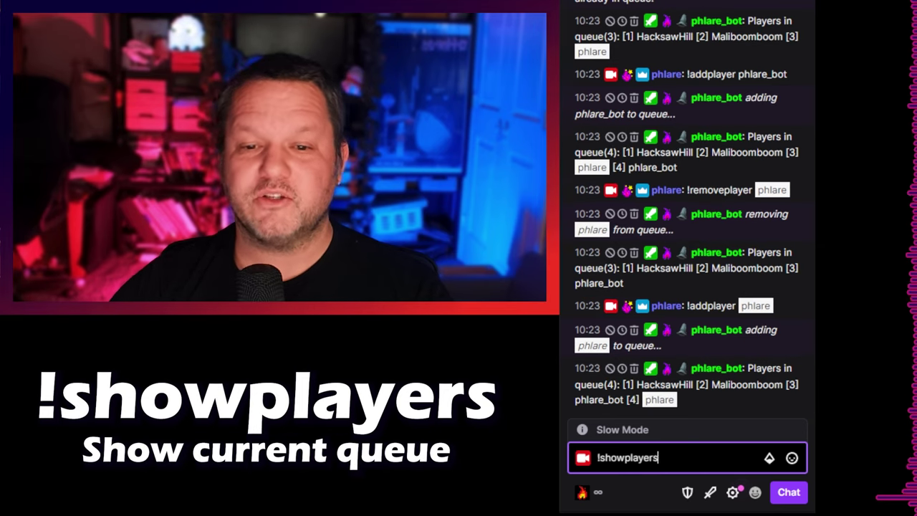
# - Send !showplayers, then !nextplayer 2 for the next two players, then !randomplayer
pyautogui.press('Return')
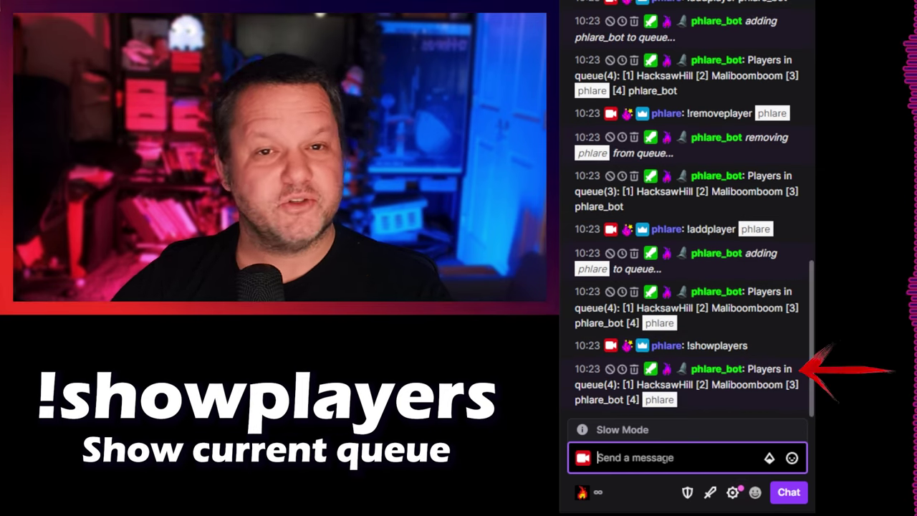
pyautogui.write('!nextplayer 2')
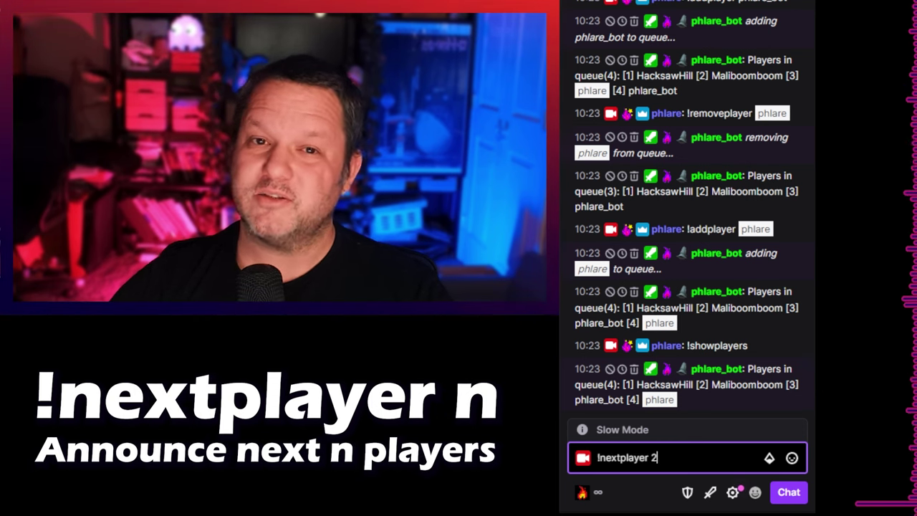
pyautogui.press('Return')
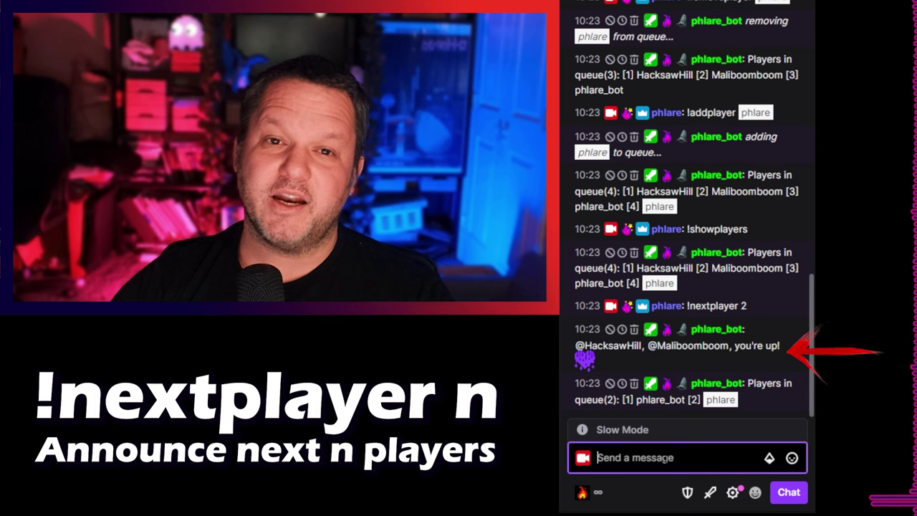
pyautogui.write('!randomplayer')
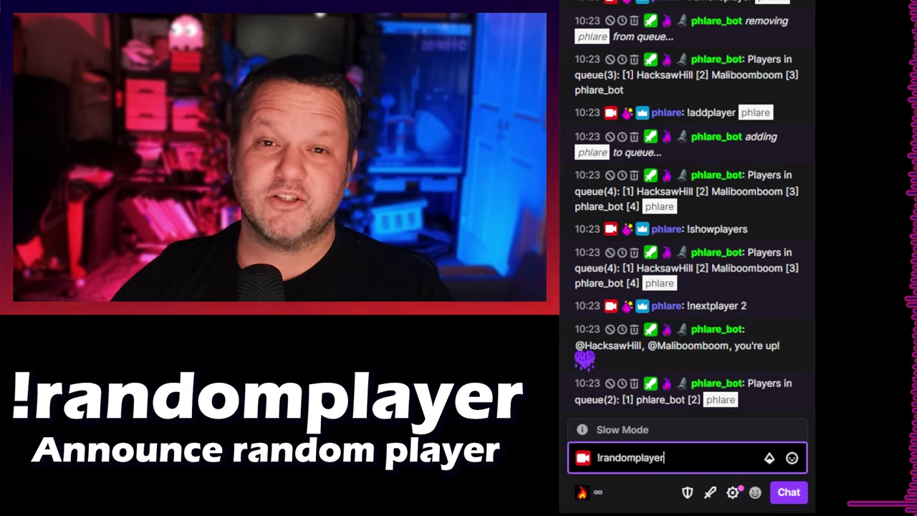
pyautogui.press('Return')
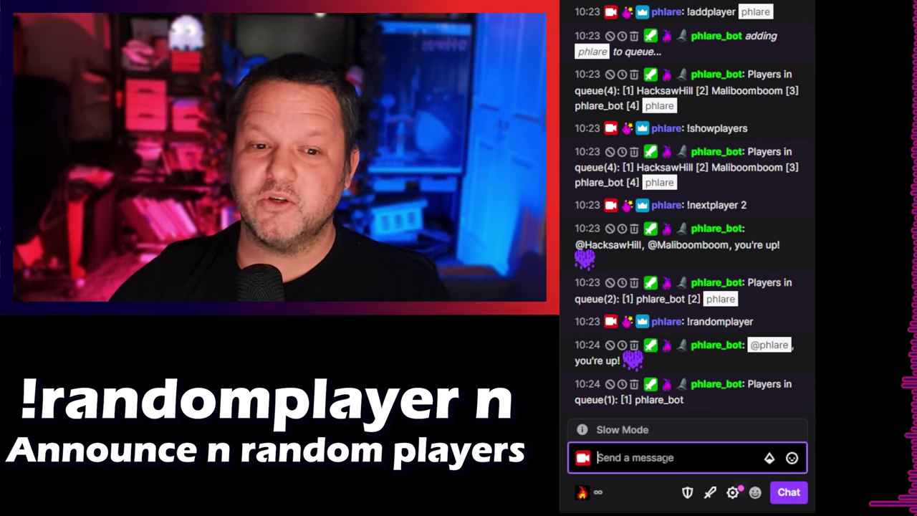
# - Send !clearplayers to empty the queue, then !addme to join and !removeme to leave
pyautogui.write('players')
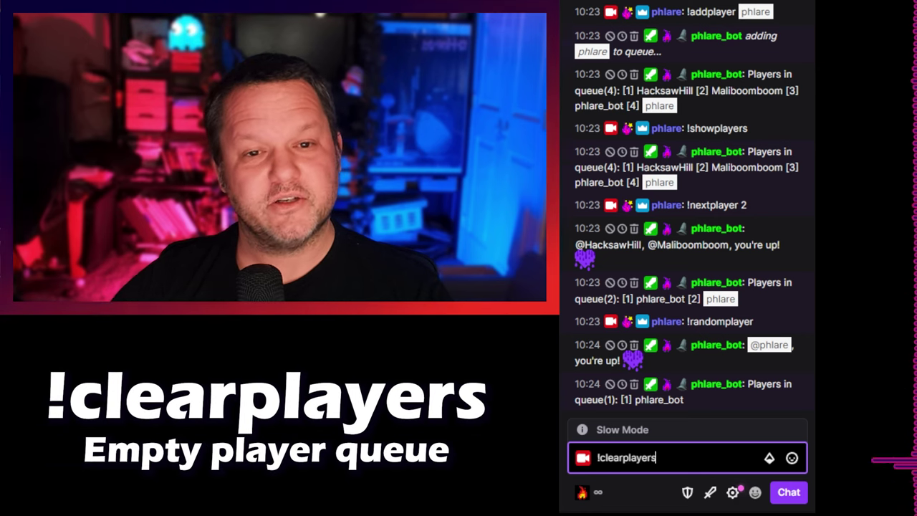
pyautogui.press('Return')
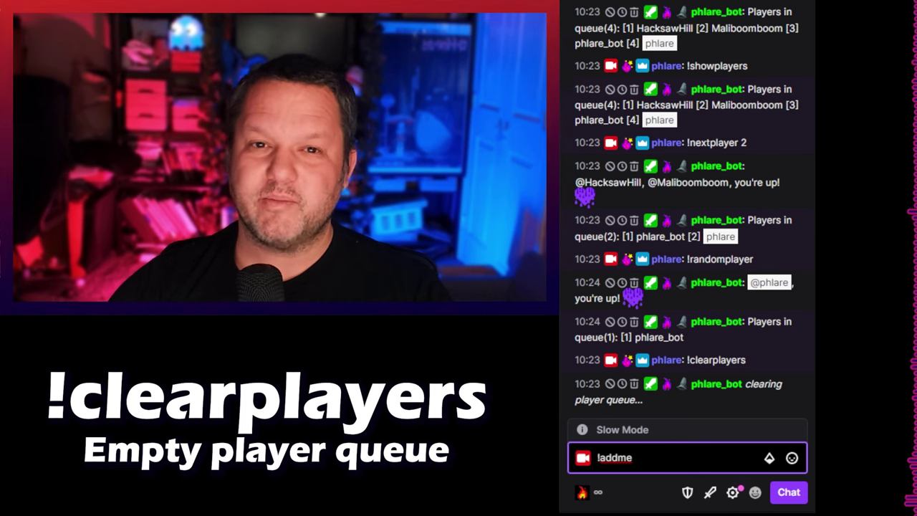
pyautogui.press('Return')
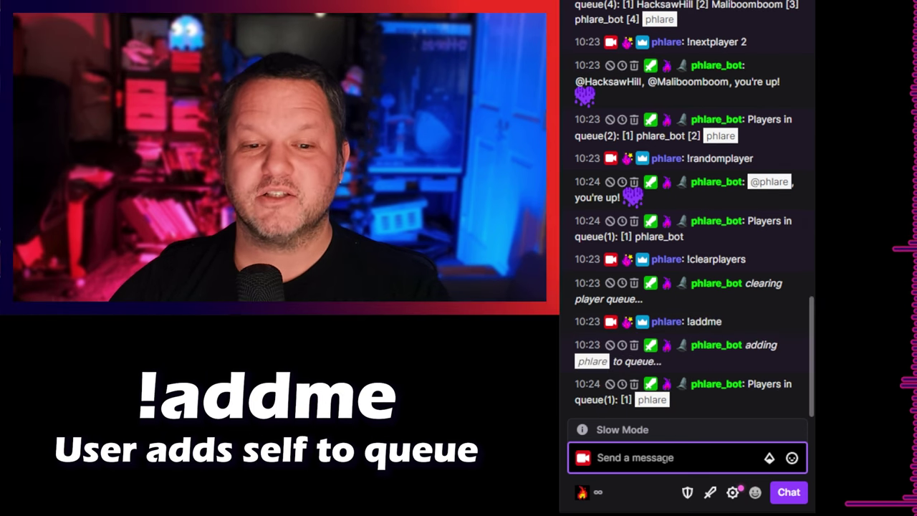
pyautogui.write('!removeme')
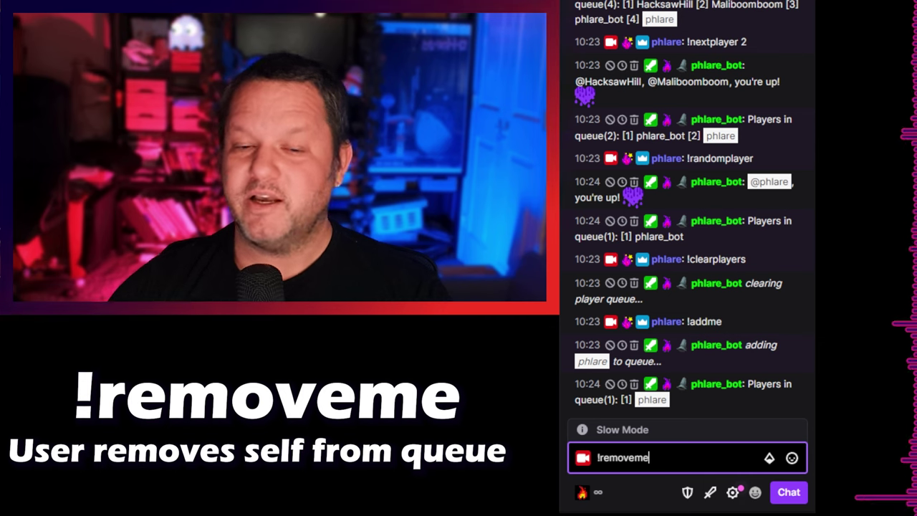
pyautogui.press('Return')
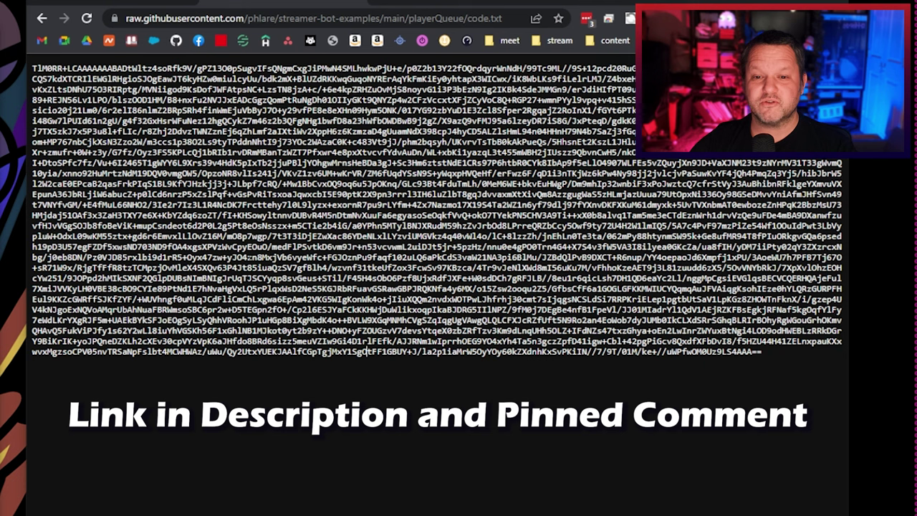
# - Select the entire base64 import string on the raw code.txt page
pyautogui.doubleClick(279, 151)
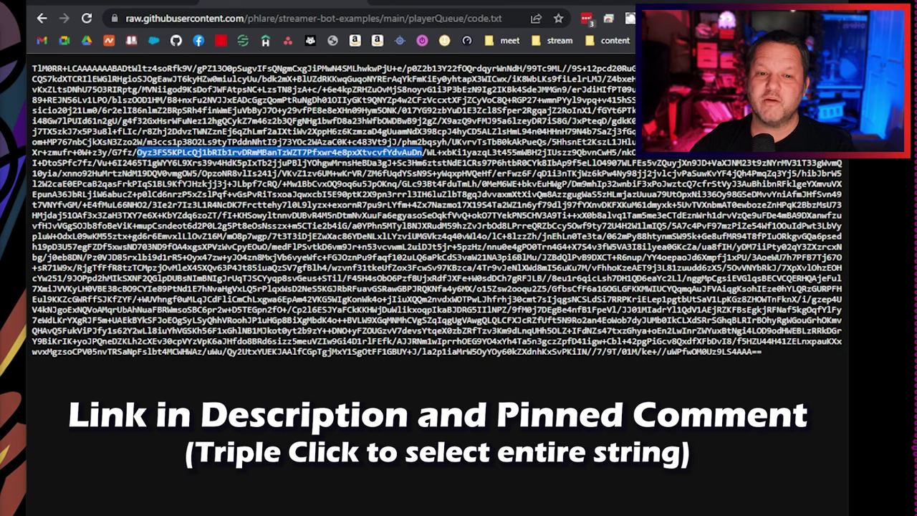
pyautogui.tripleClick(279, 152)
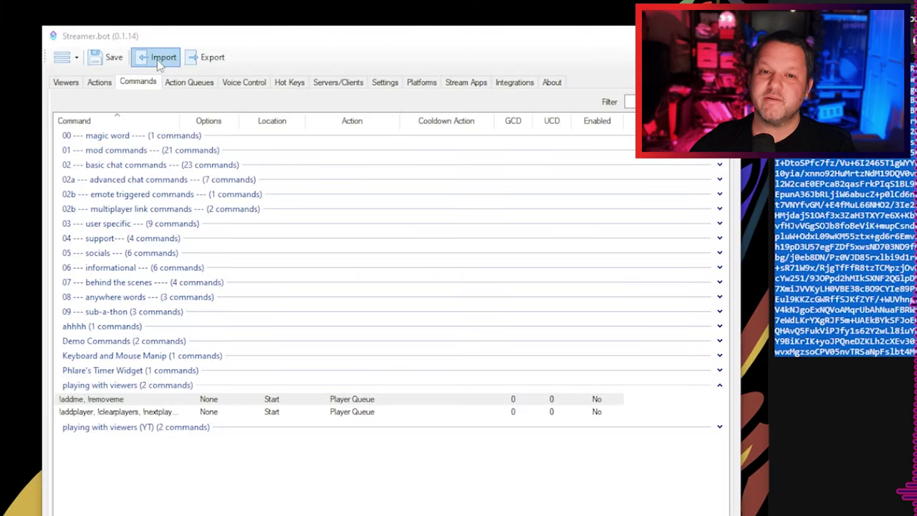
# - Paste the Player Queue string into Import, review the Commands (2/2) list, and import it
pyautogui.click(158, 60)
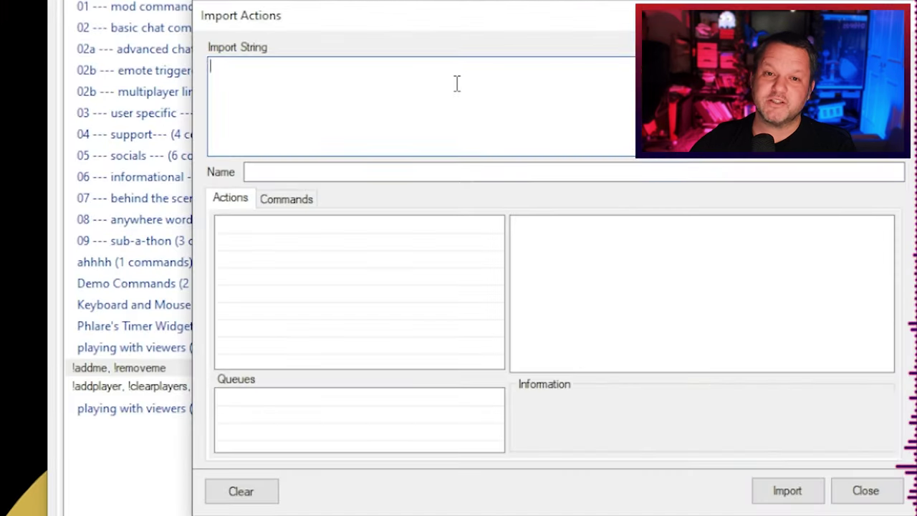
pyautogui.hotkey('ctrl', 'v')
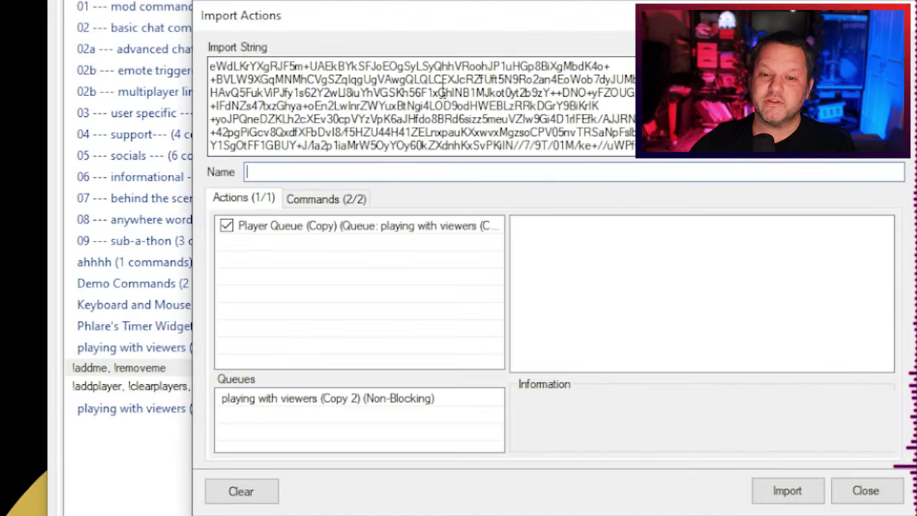
pyautogui.click(354, 198)
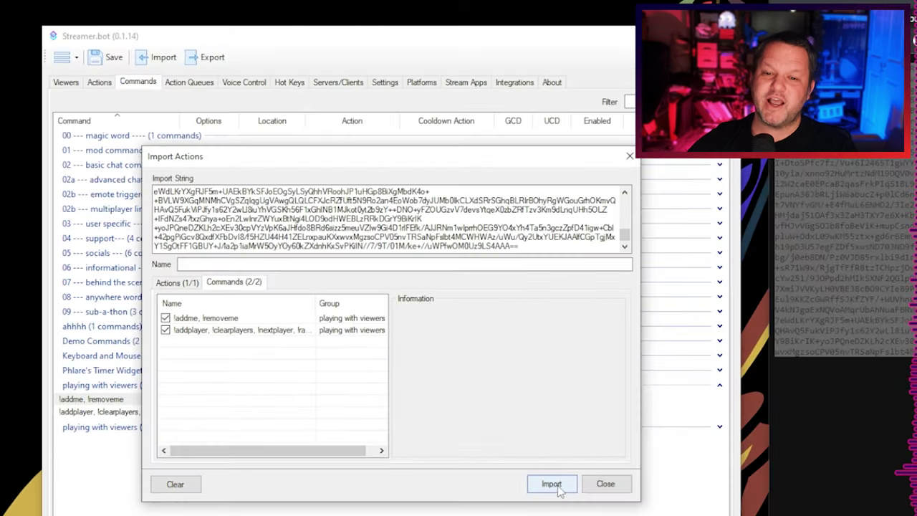
pyautogui.click(786, 490)
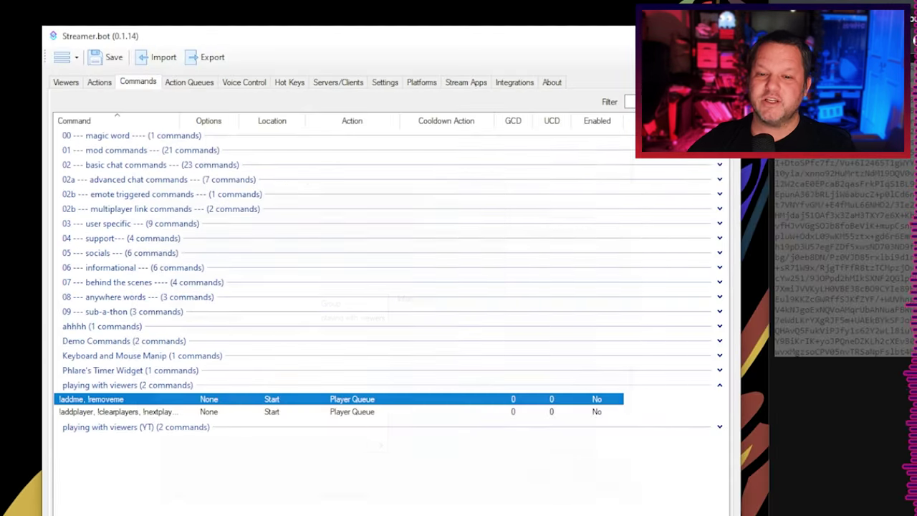
pyautogui.click(154, 413)
# - Enable both the !addplayer and the !addme, !removeme commands
pyautogui.doubleClick(143, 412)
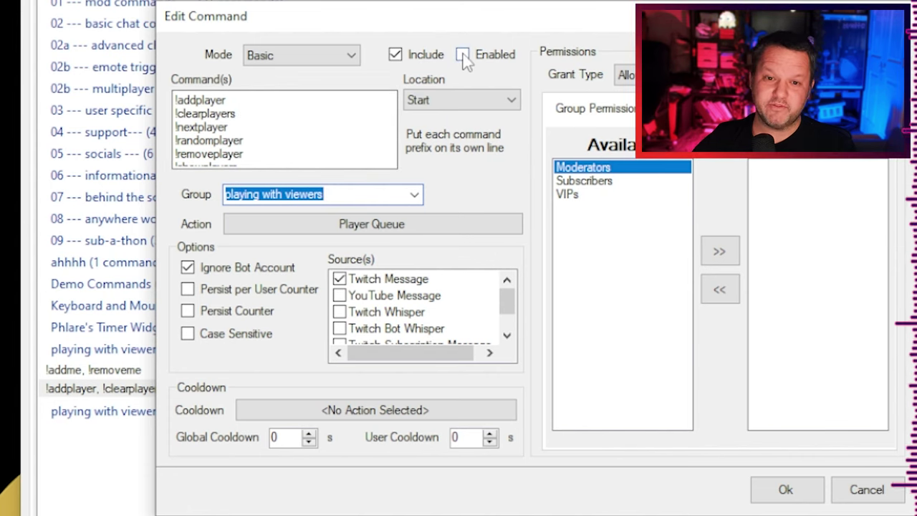
pyautogui.click(786, 490)
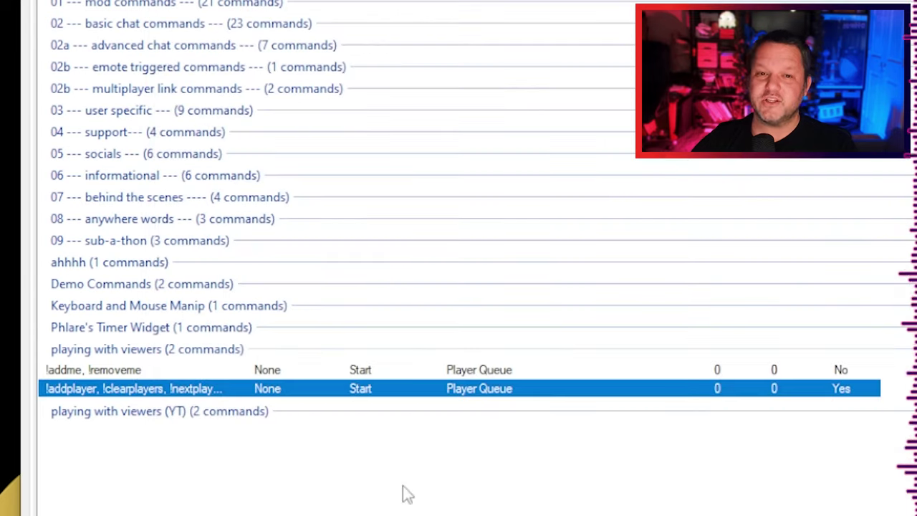
pyautogui.doubleClick(140, 371)
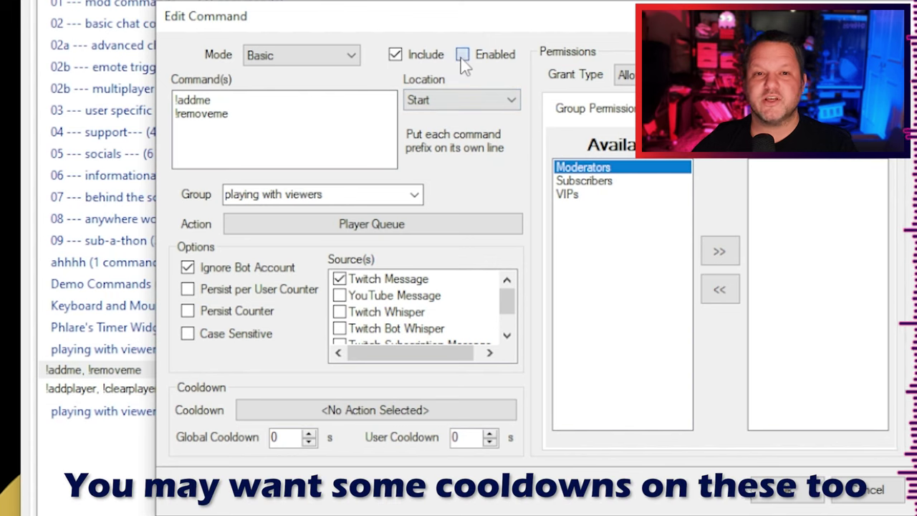
pyautogui.click(783, 490)
# - Allow Moderators and VIPs to use the !addme, !removeme command
pyautogui.doubleClick(338, 377)
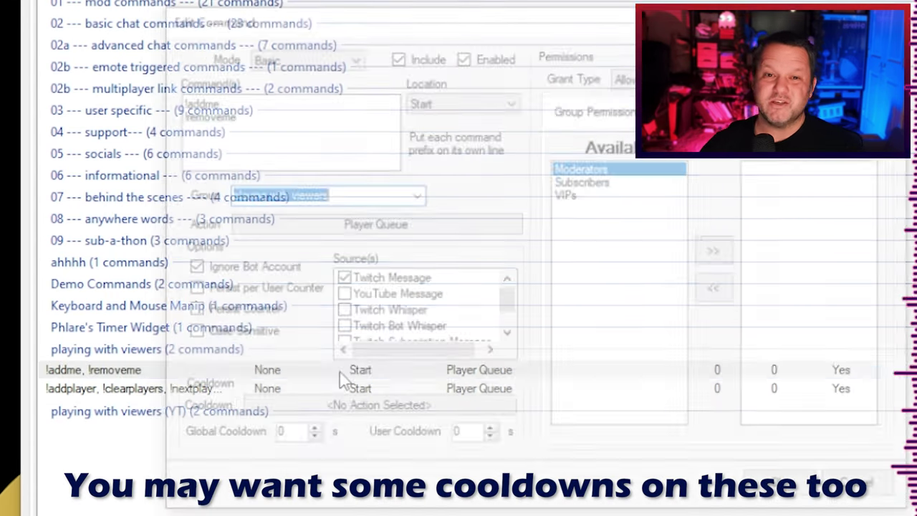
pyautogui.click(719, 251)
pyautogui.click(570, 180)
pyautogui.click(719, 251)
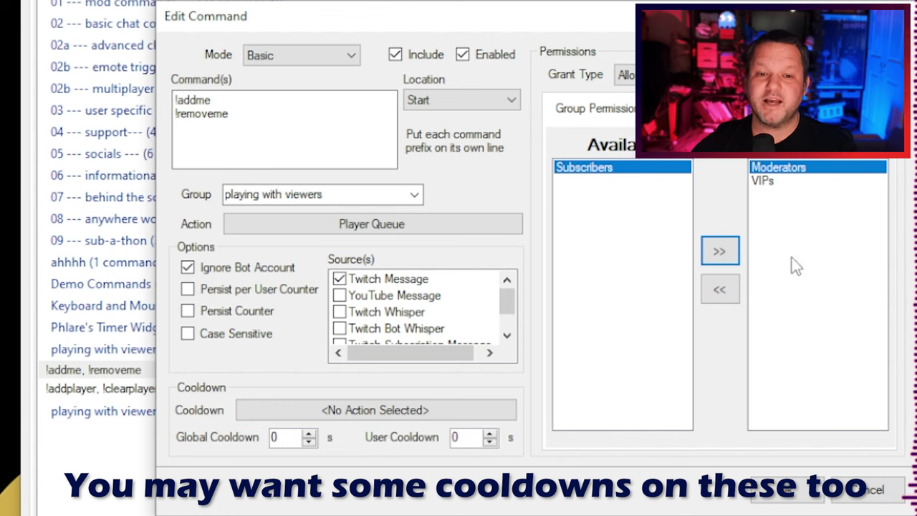
pyautogui.click(811, 494)
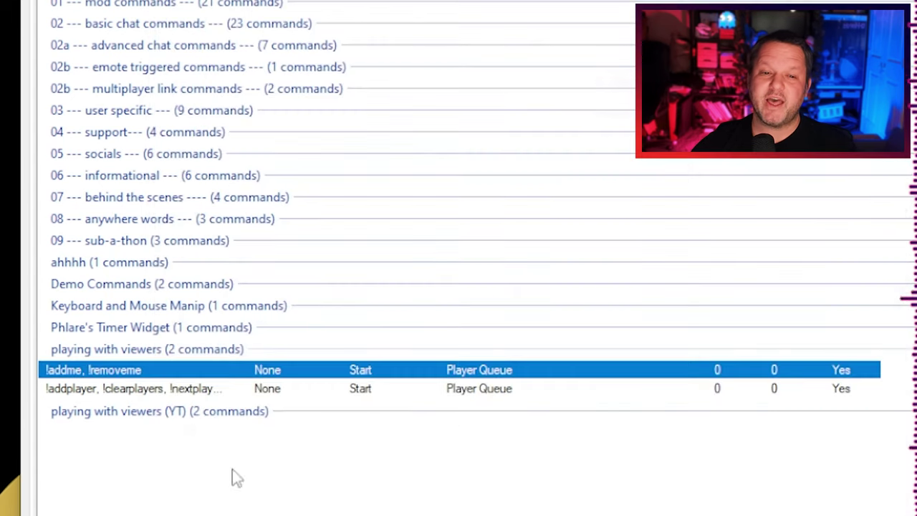
# - Restrict the !addplayer, !clearplayers command to Moderators
pyautogui.doubleClick(172, 389)
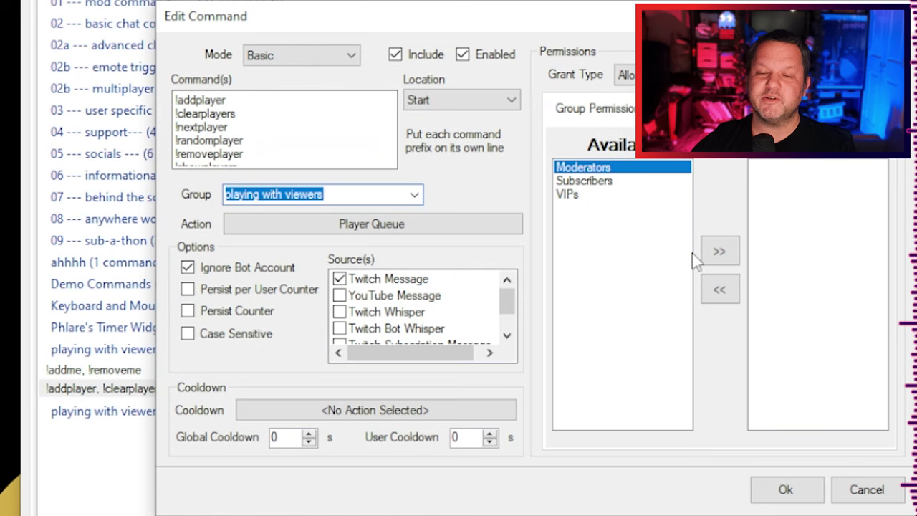
pyautogui.click(720, 251)
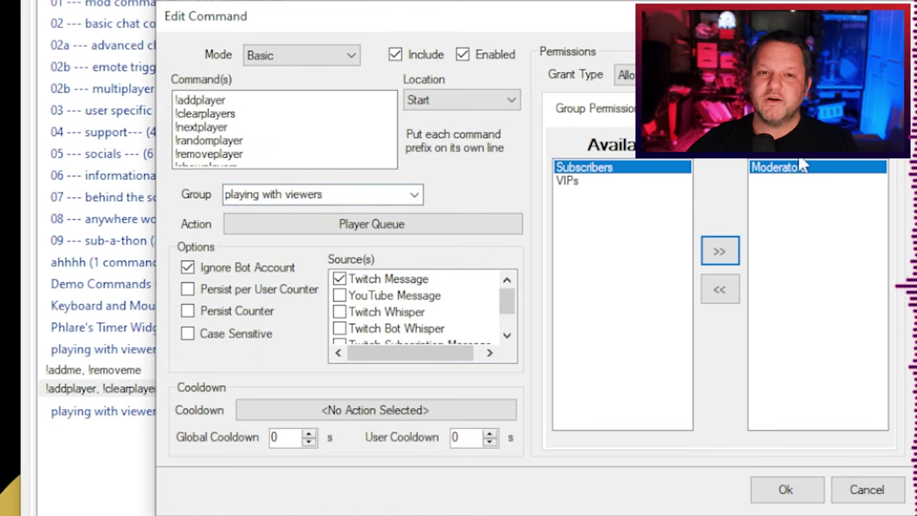
pyautogui.click(786, 491)
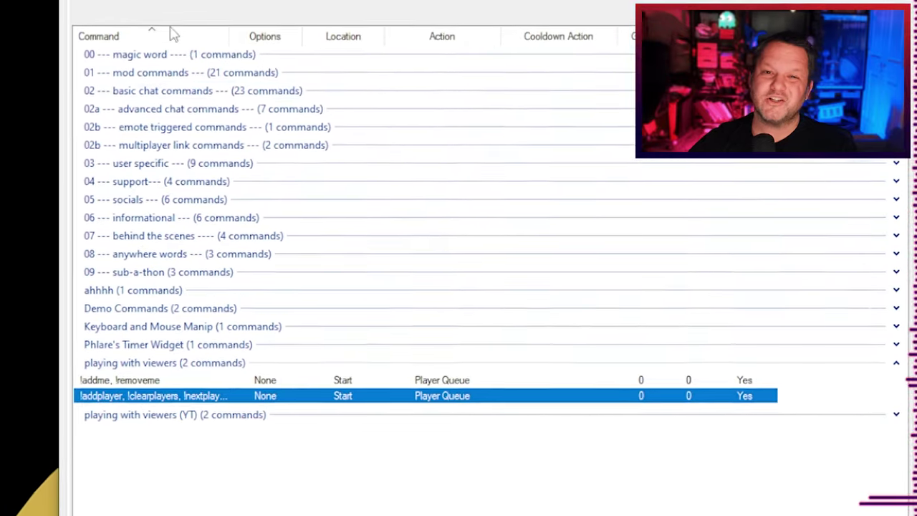
pyautogui.click(131, 10)
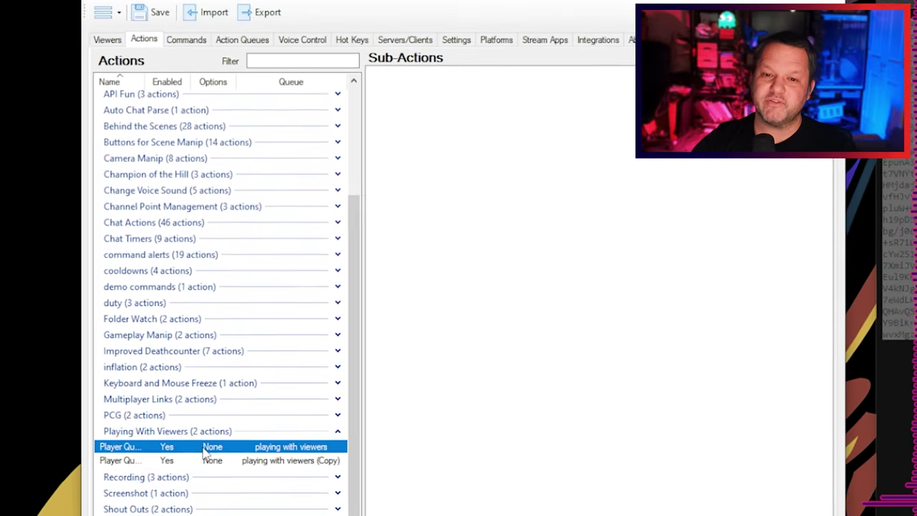
# - Add !next as an alias in the !addplayer command list
pyautogui.click(204, 449)
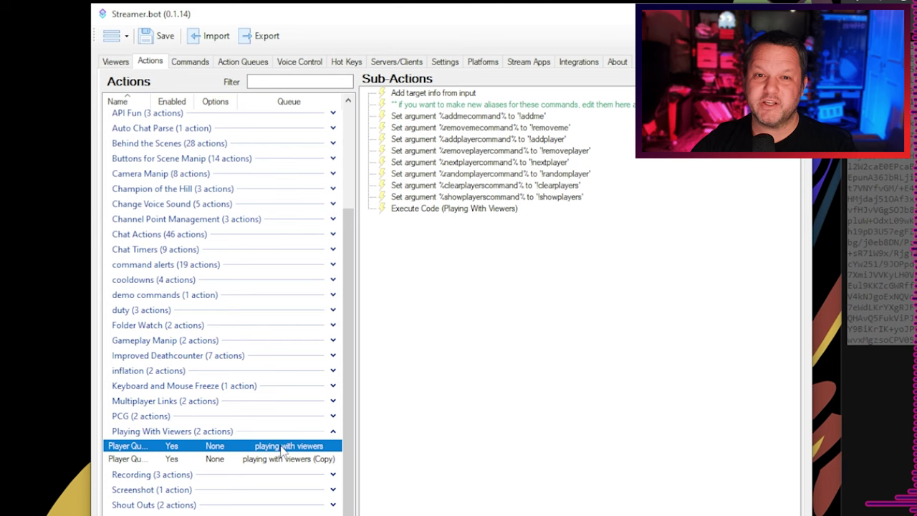
pyautogui.click(189, 63)
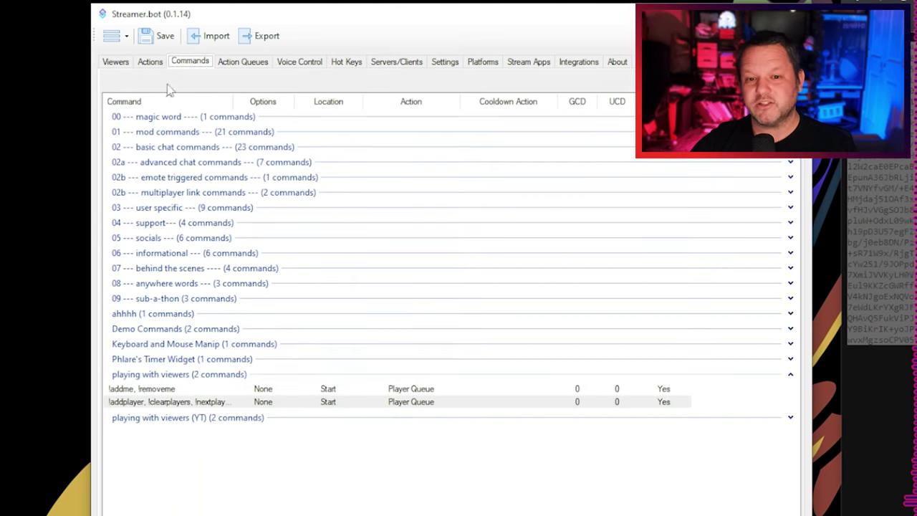
pyautogui.click(179, 390)
pyautogui.click(183, 403)
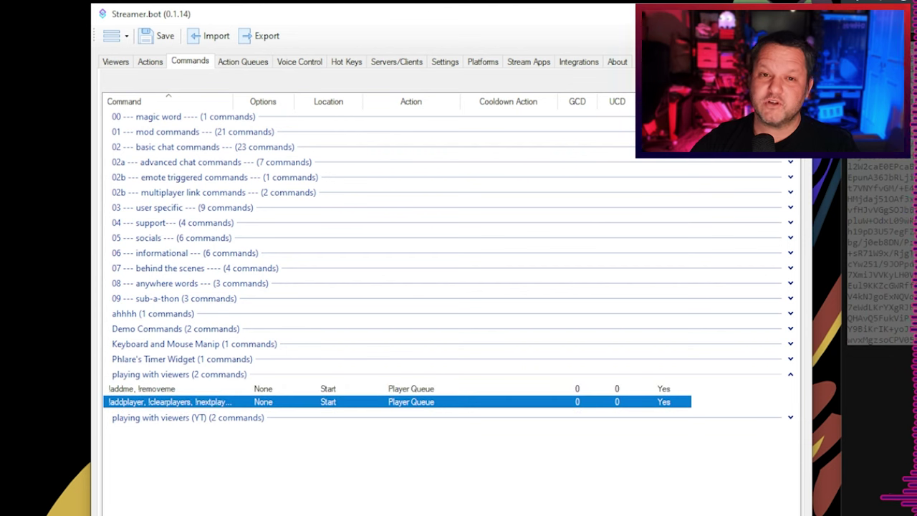
pyautogui.doubleClick(208, 403)
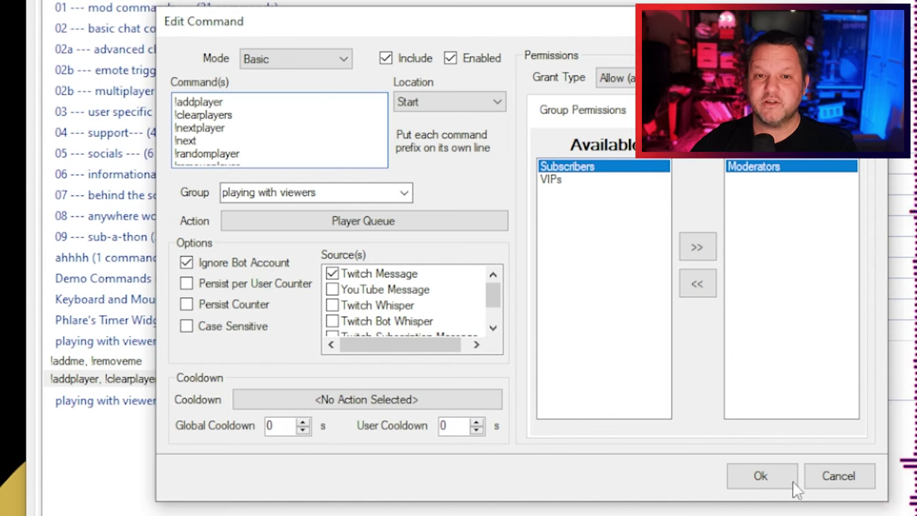
pyautogui.click(762, 477)
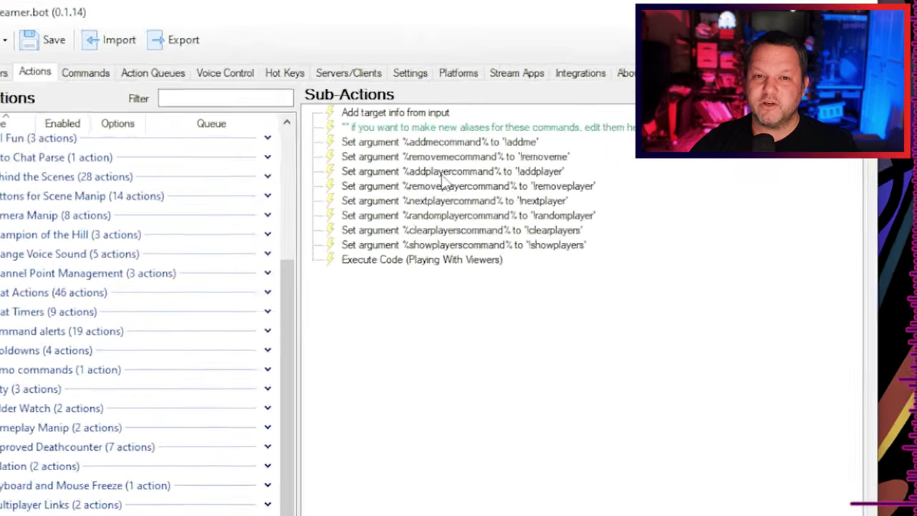
# - Set the nextplayercommand argument value to '!next', then open the Execute Code C# sub-action
pyautogui.click(342, 182)
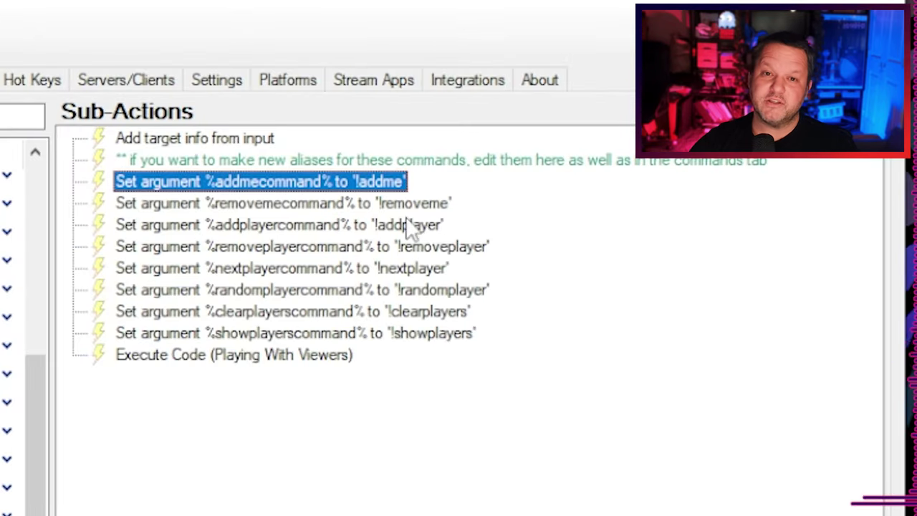
pyautogui.click(405, 269)
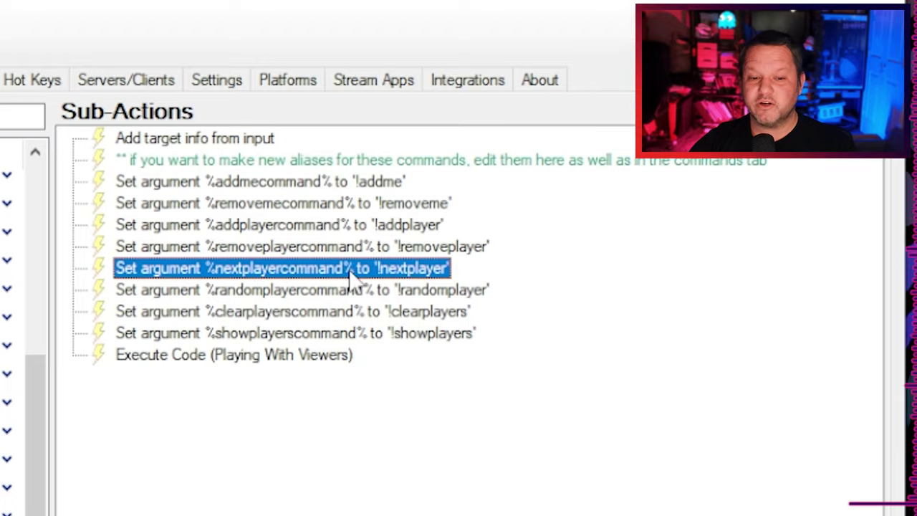
pyautogui.doubleClick(351, 276)
pyautogui.click(407, 247)
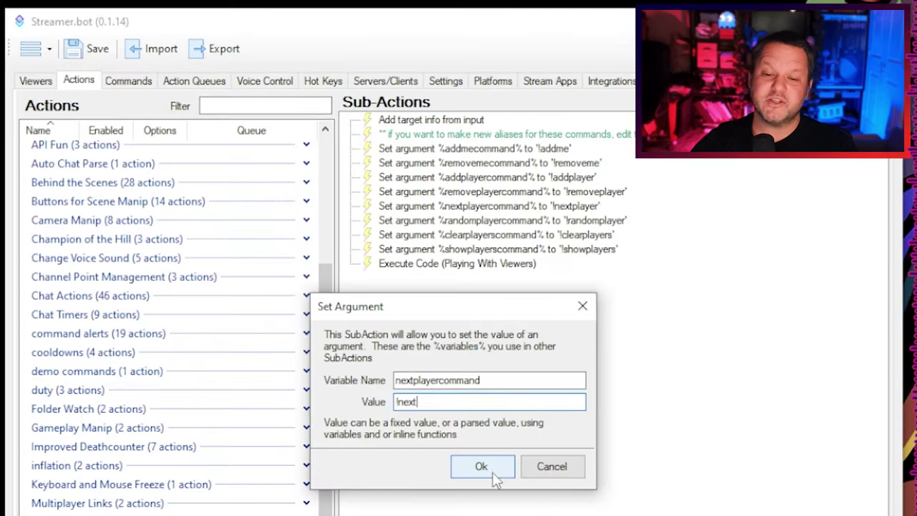
pyautogui.click(491, 470)
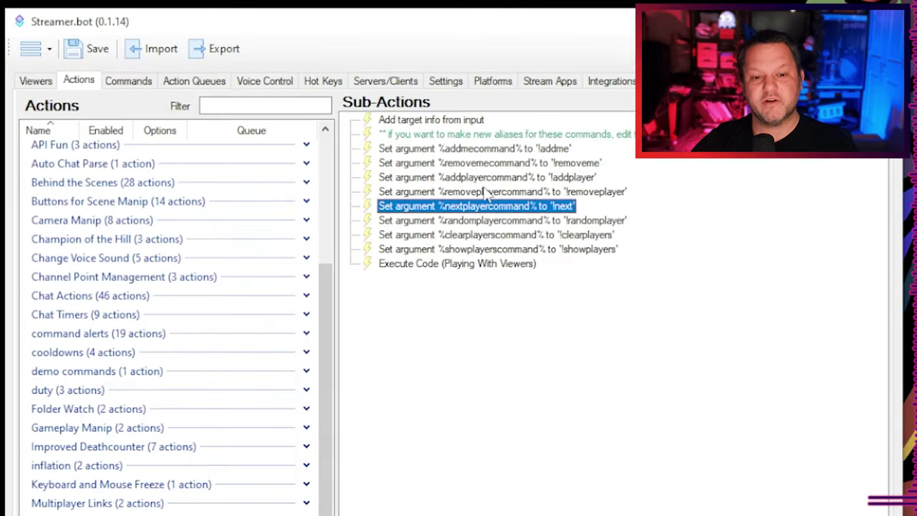
pyautogui.doubleClick(479, 265)
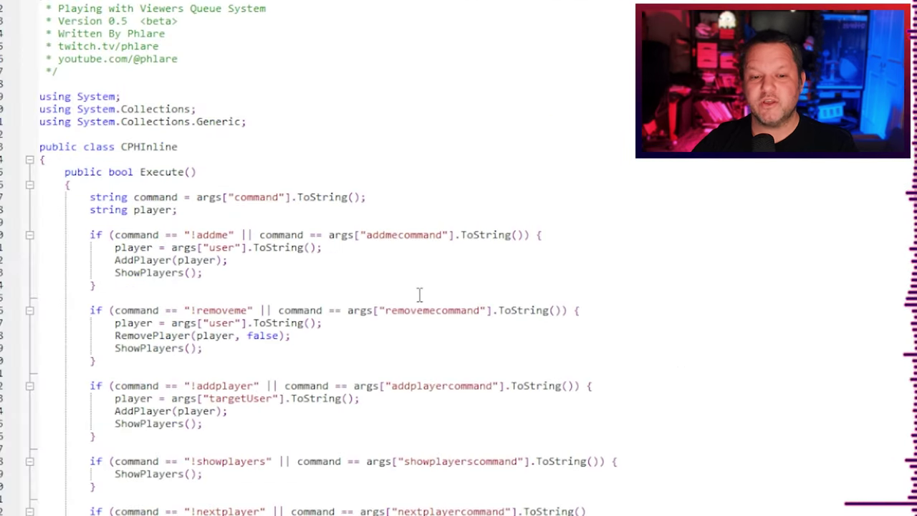
pyautogui.moveTo(348, 311); pyautogui.dragTo(485, 322)
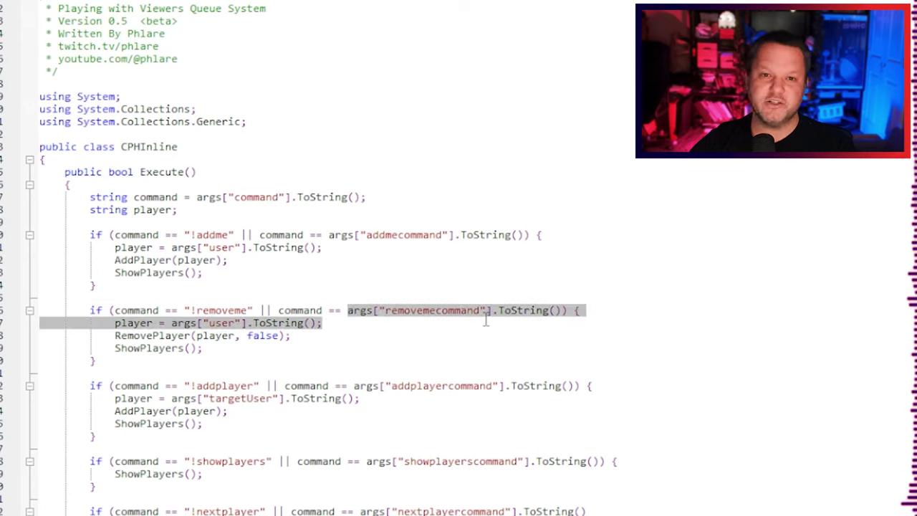